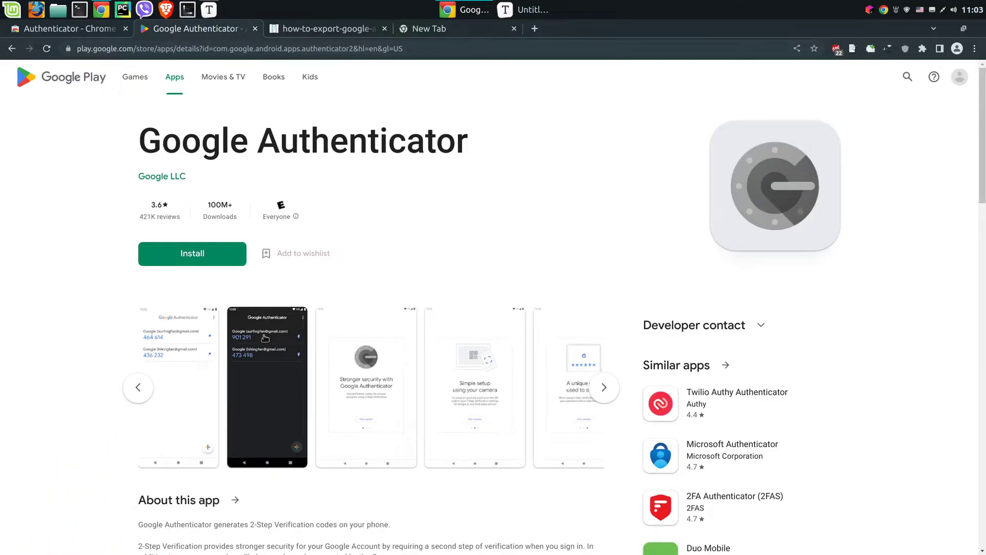
Step: Enlarge the Google Authenticator listing's second screenshot, glance at the Typora notes, then return to Chrome
click(262, 354)
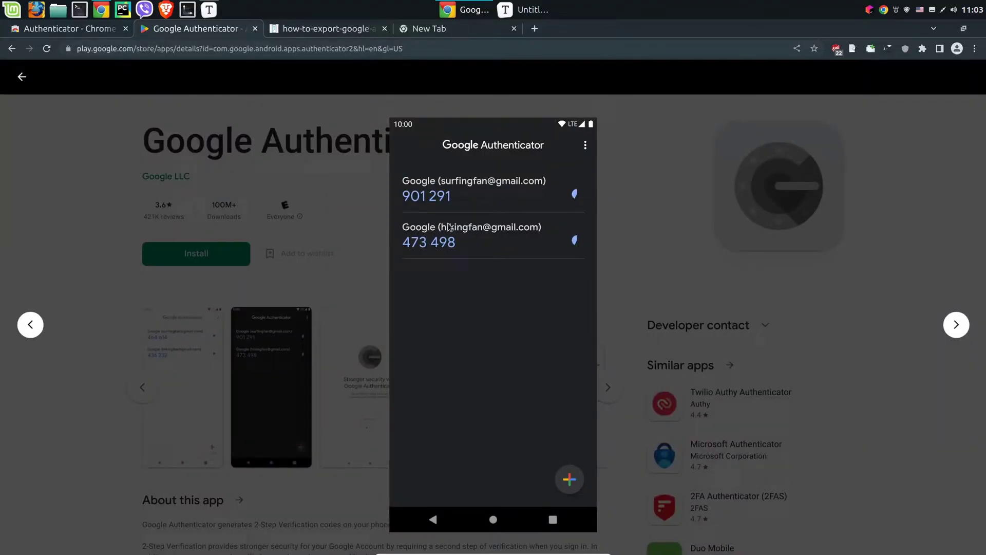
click(529, 9)
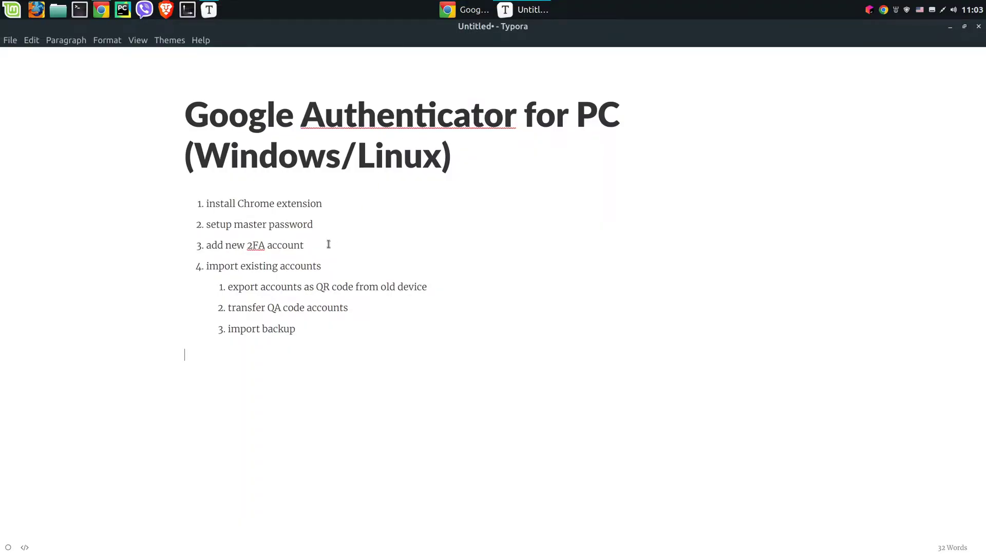
click(463, 8)
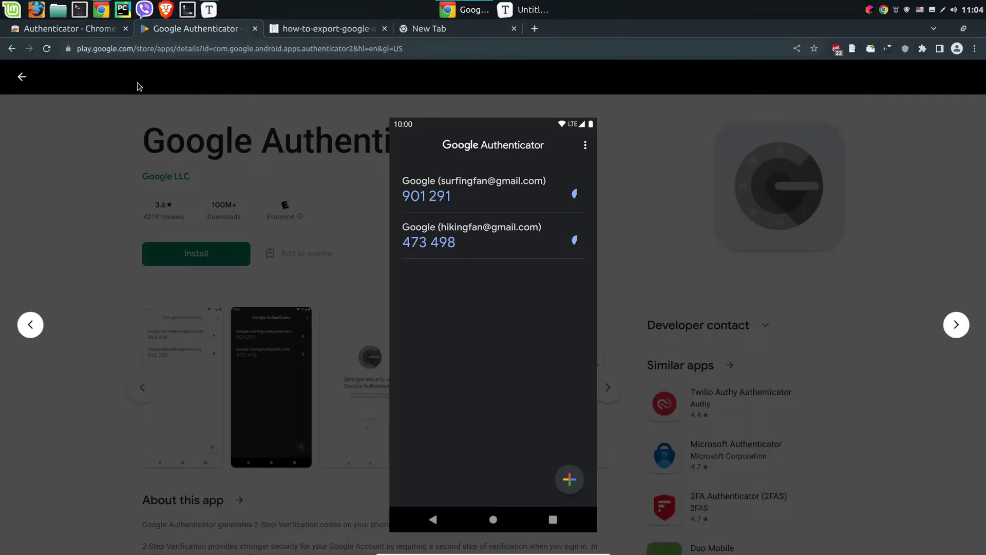
Step: Add the Authenticator extension to Chrome from its Web Store page
click(79, 31)
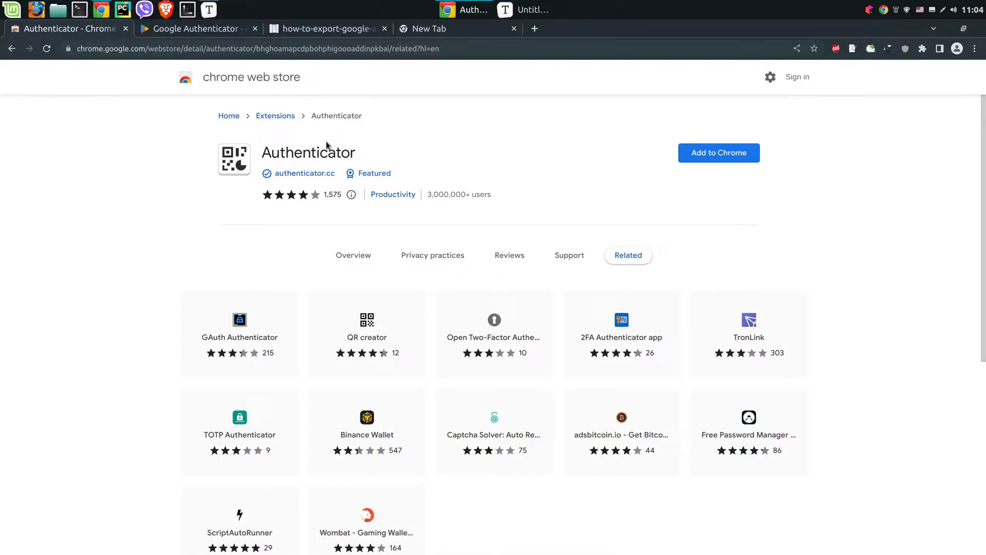
click(709, 154)
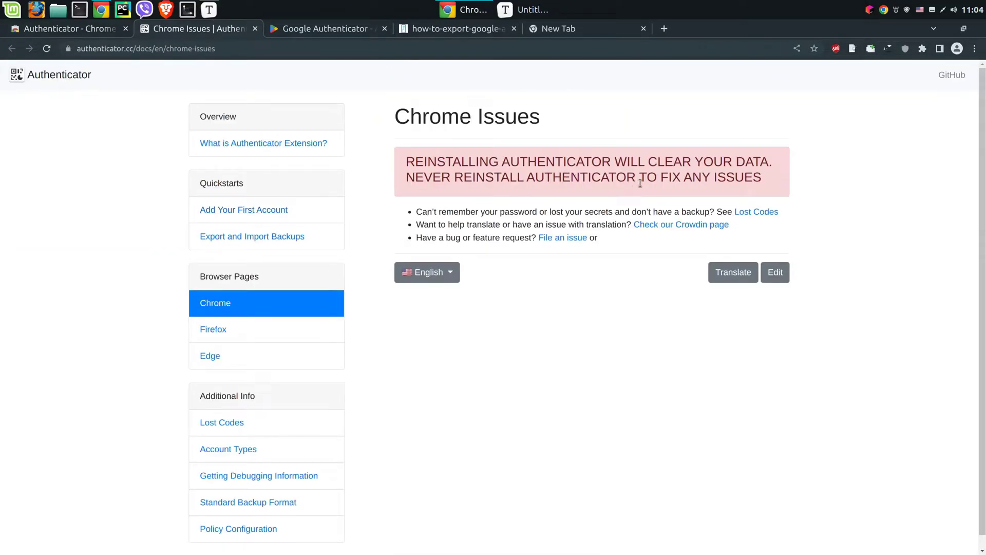
Step: Pin Authenticator to the toolbar and set and confirm a master password under Security
click(923, 49)
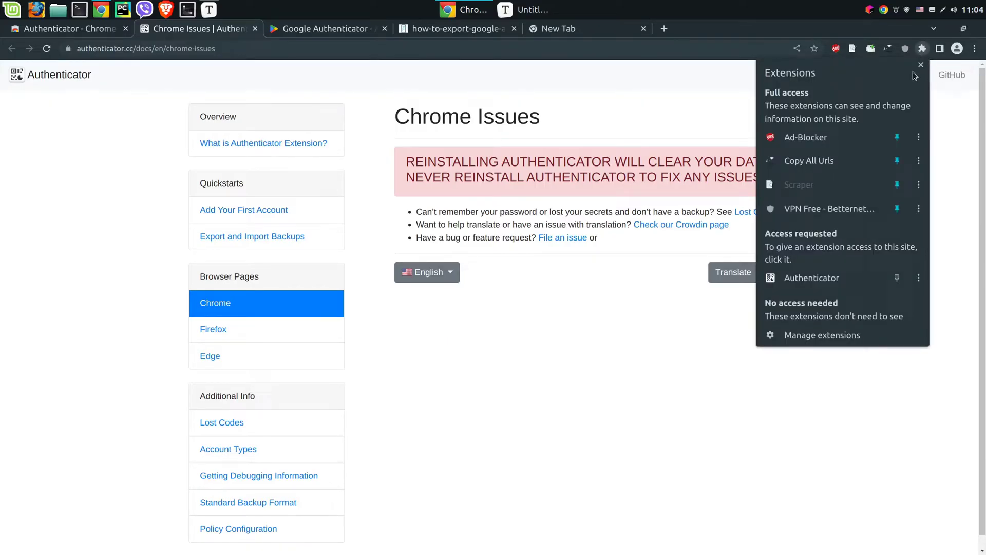
click(898, 282)
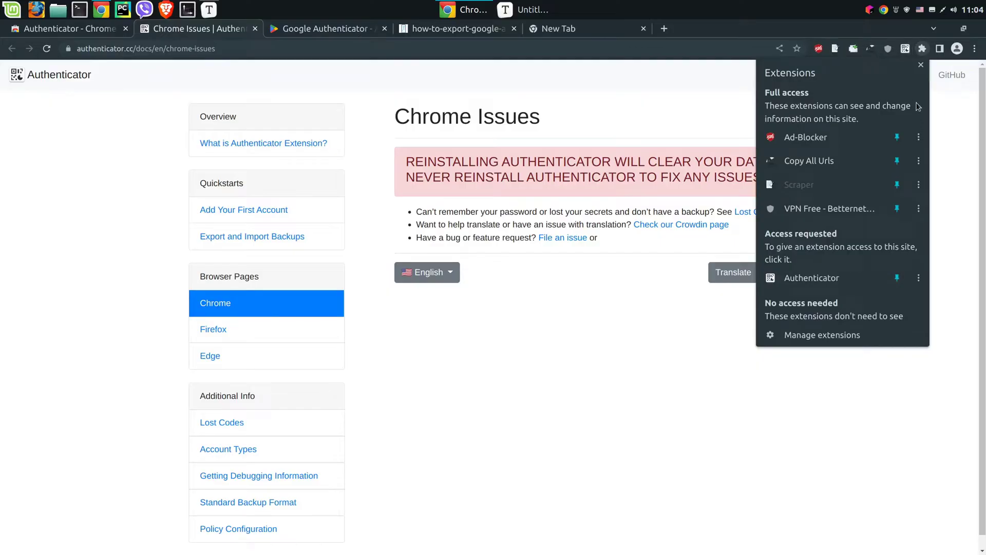
click(906, 49)
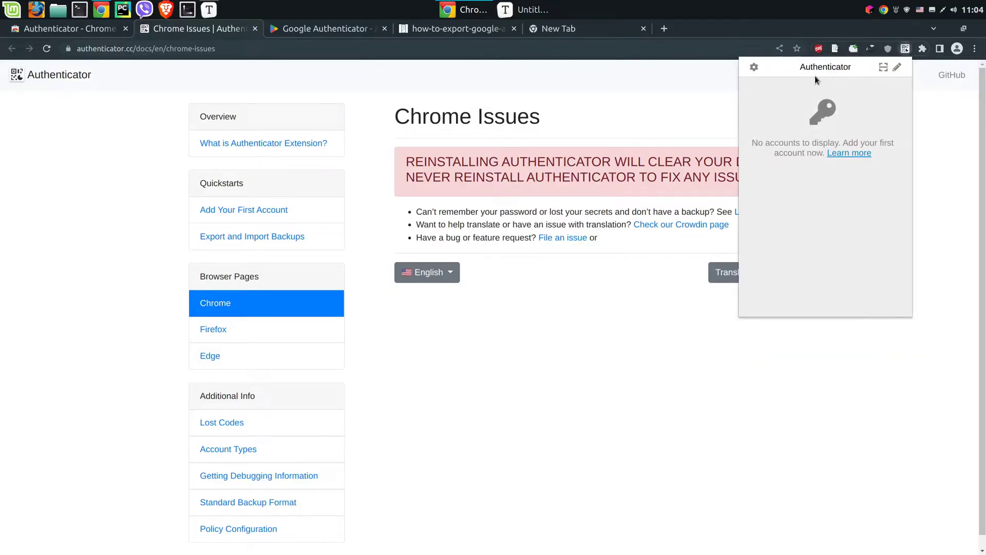
click(755, 68)
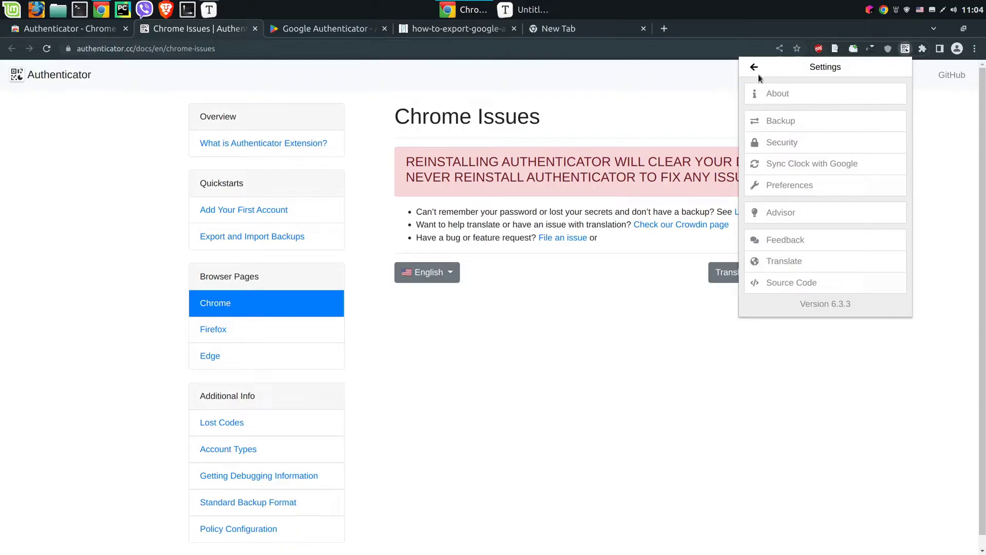
click(778, 143)
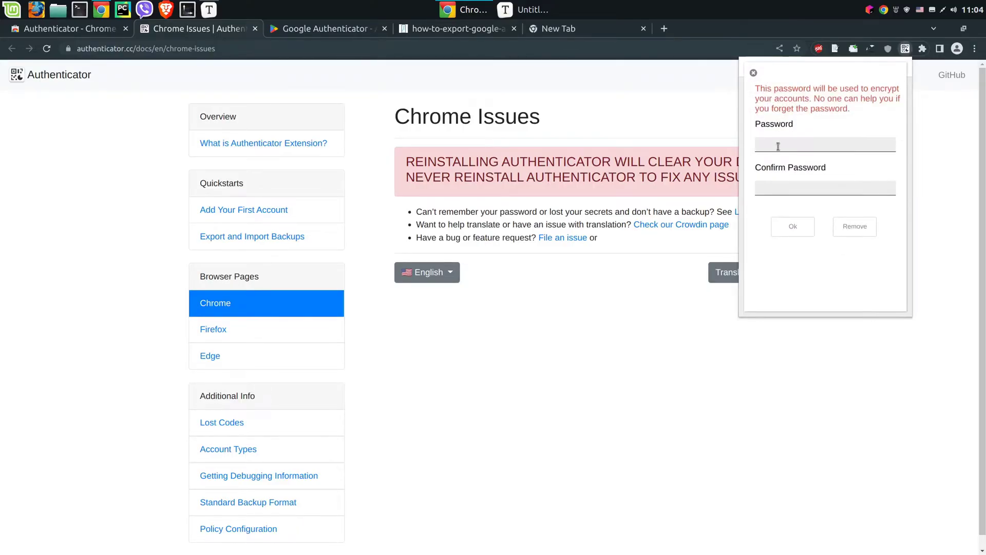
click(777, 146)
text(1)
click(775, 188)
text(1)
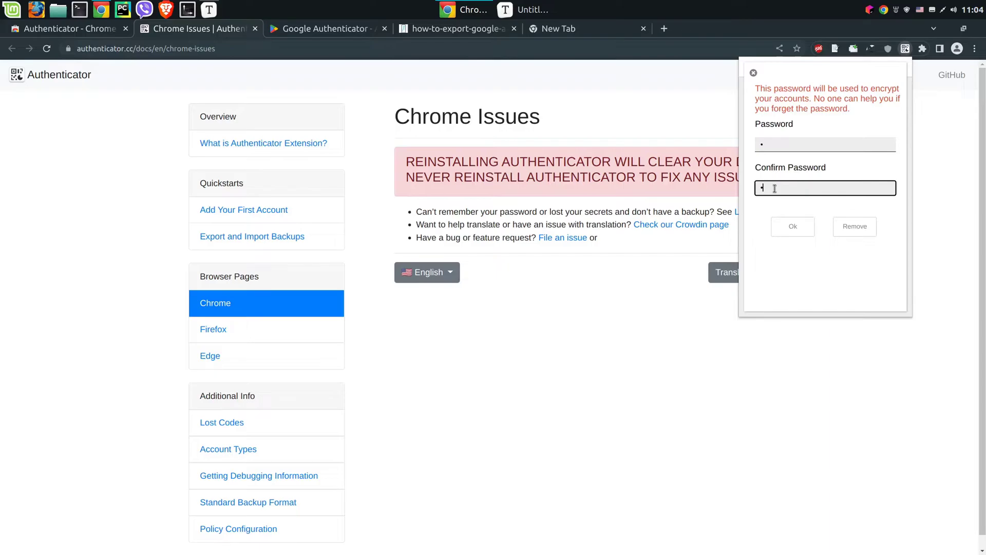
click(798, 227)
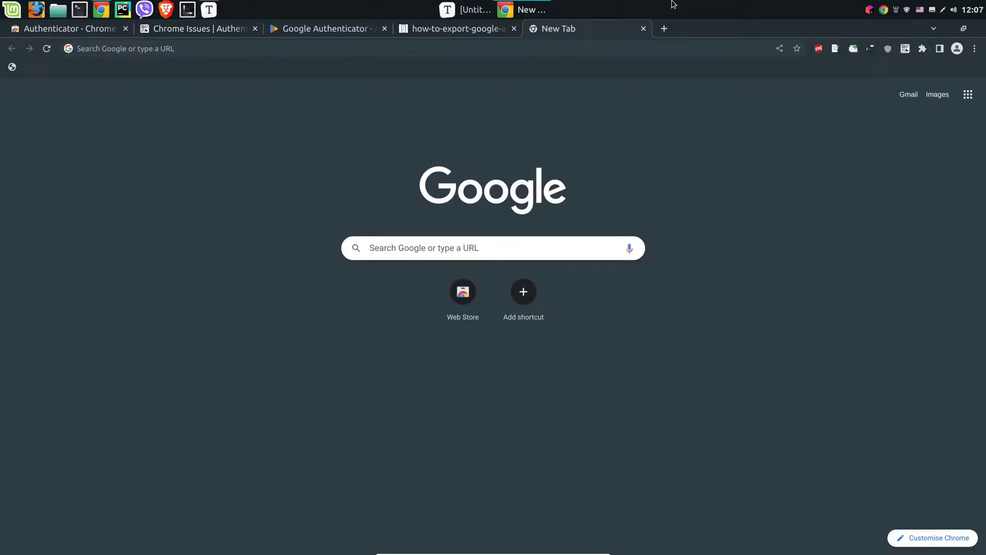
Step: Try scanning the second phone's QR code on the export guide image, dismissing the unrecognized-code alert
click(905, 48)
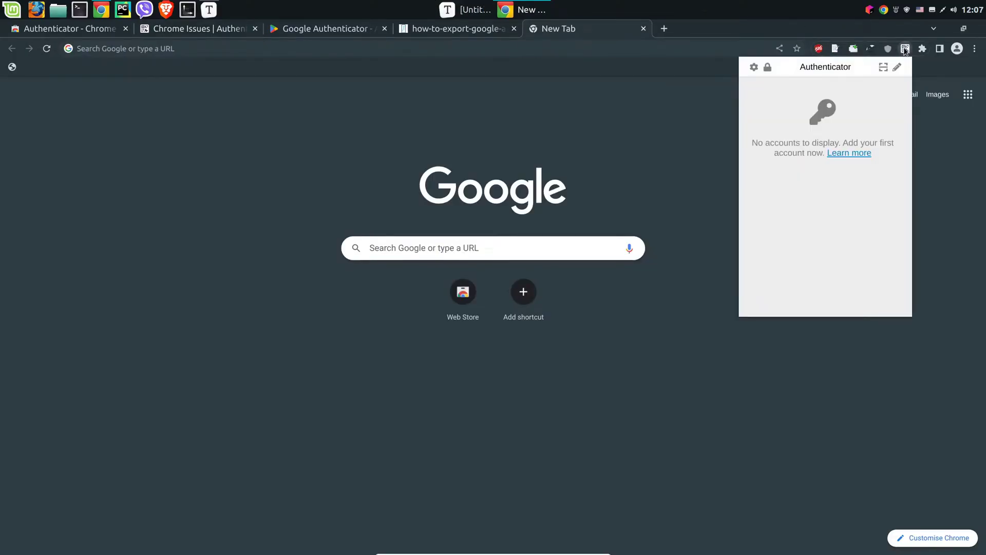
click(884, 69)
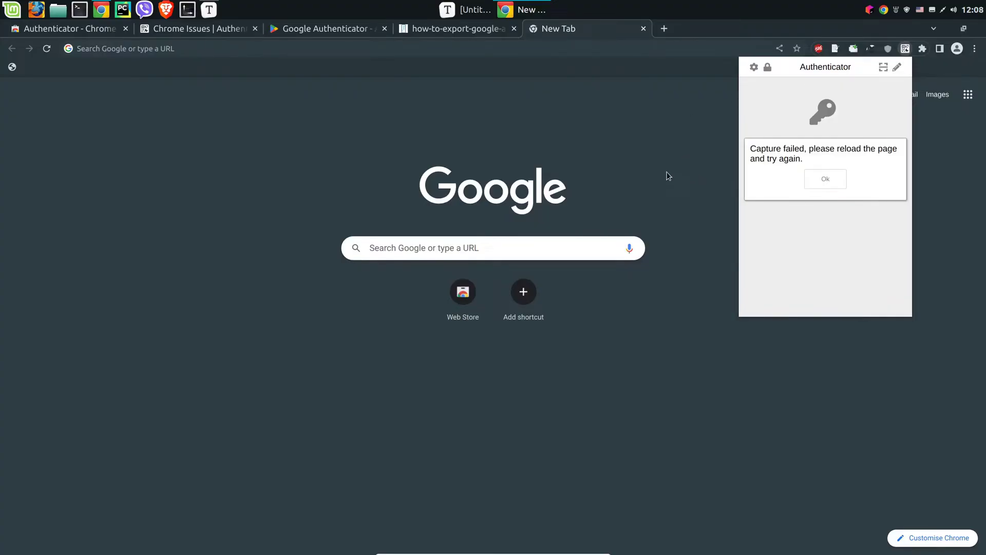
click(451, 30)
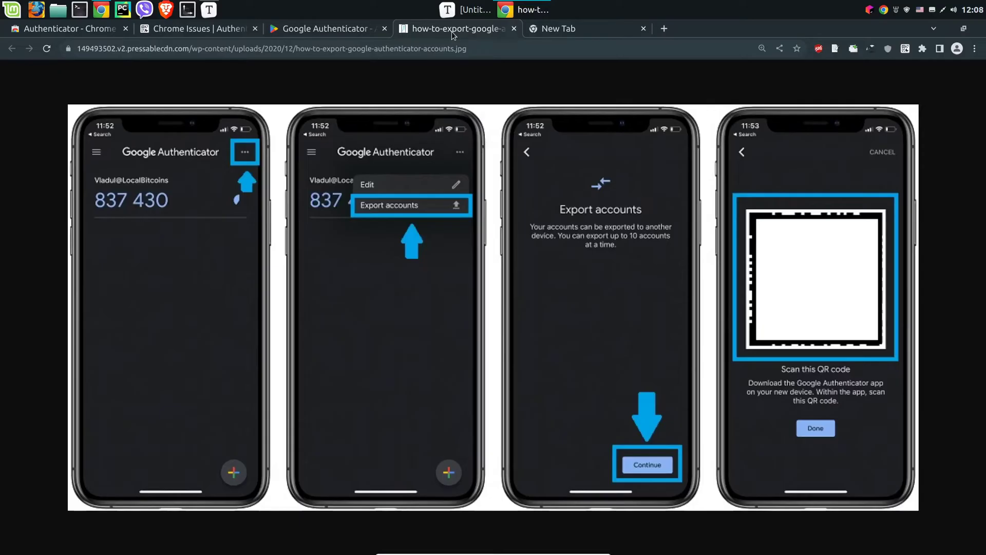
click(905, 48)
click(884, 68)
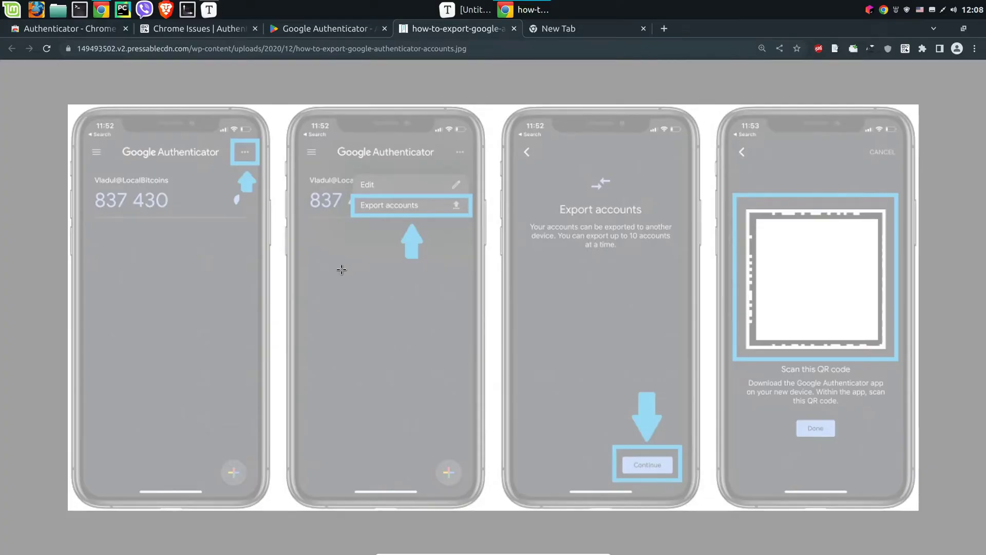
drag(348, 273, 465, 404)
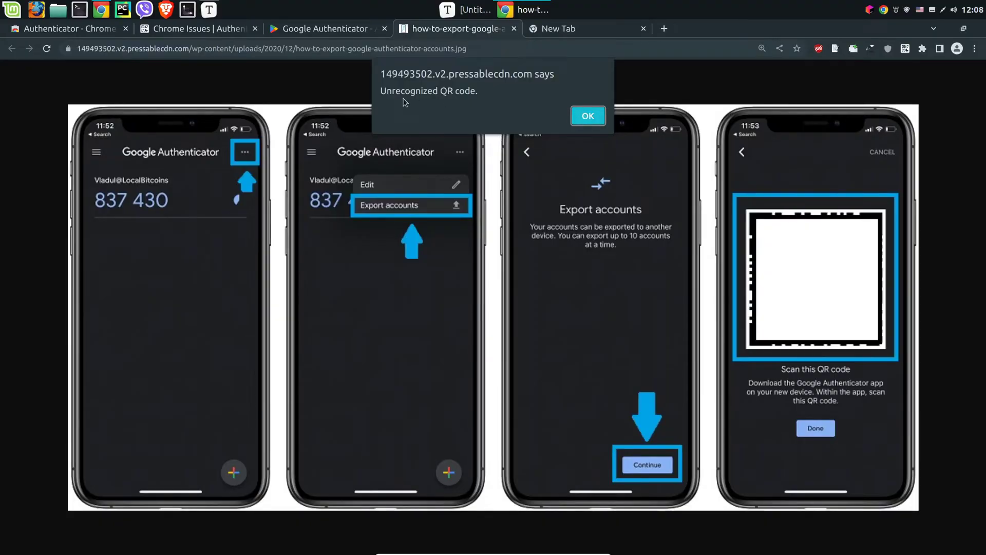
click(586, 118)
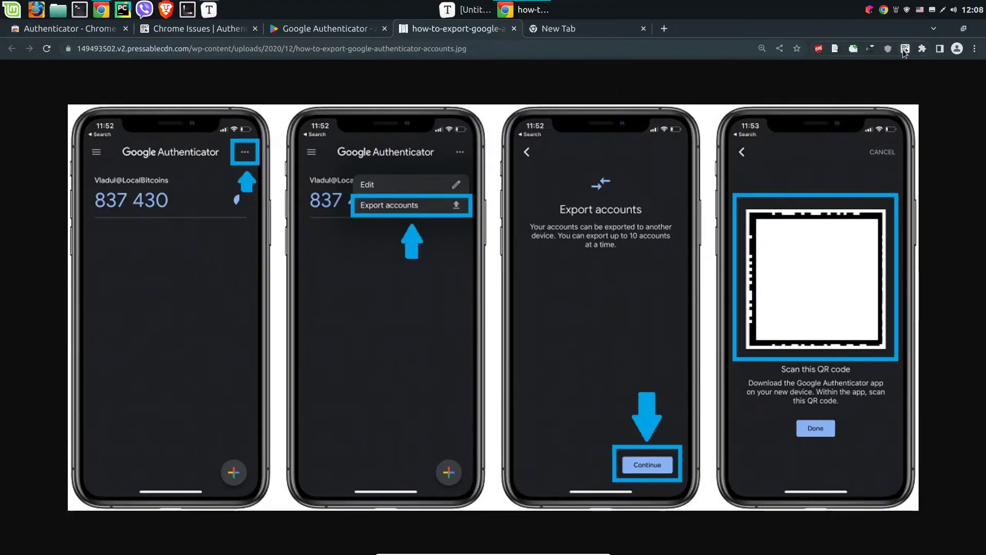
Step: Preview the Manual Entry add-account form, then close it without adding an account
click(905, 48)
click(897, 68)
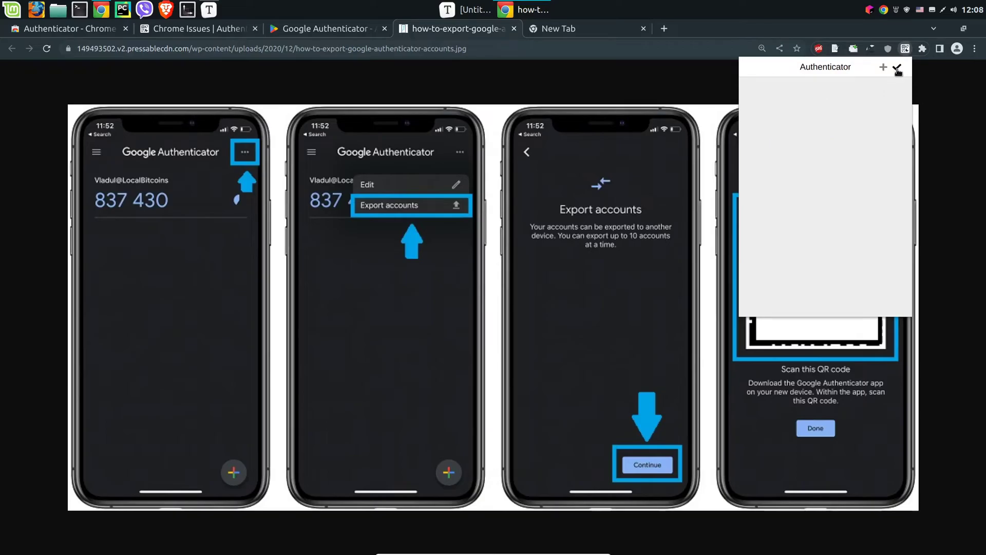
click(884, 68)
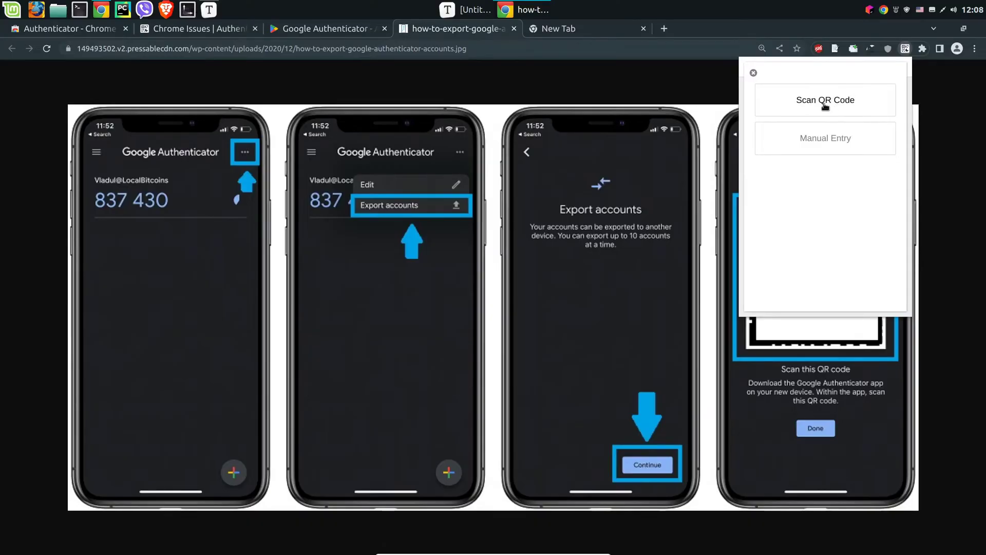
click(838, 147)
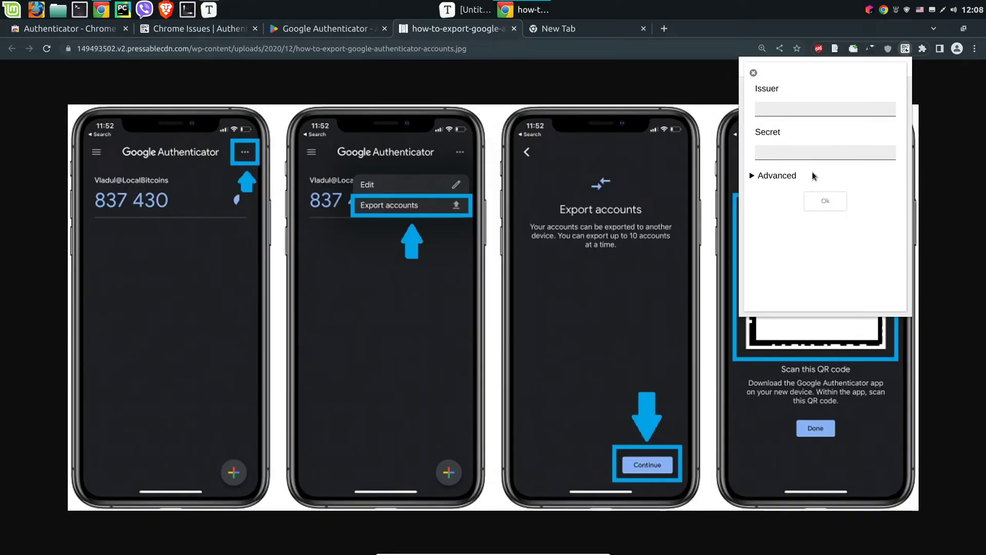
click(753, 73)
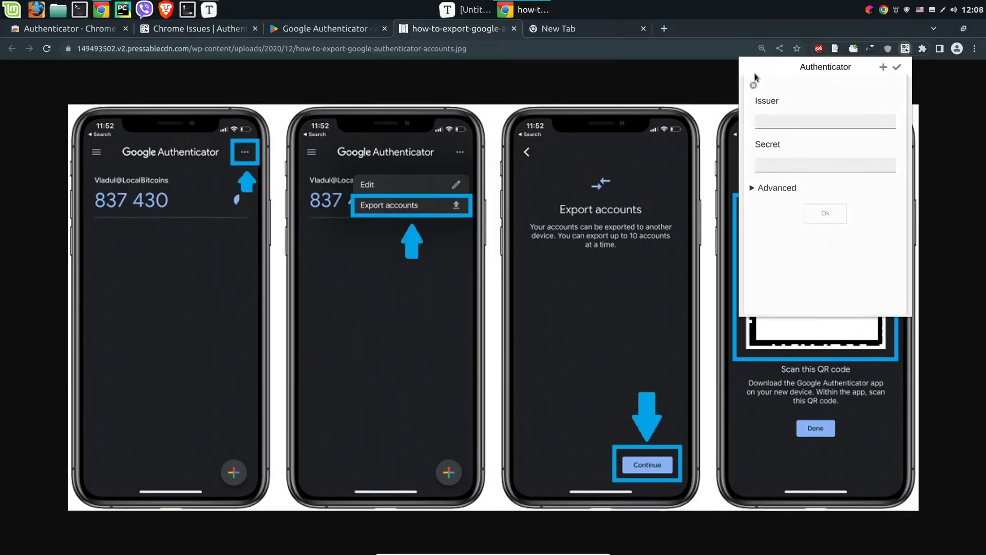
Step: Close the Authenticator popup to reveal the export-to-QR guide image
click(658, 78)
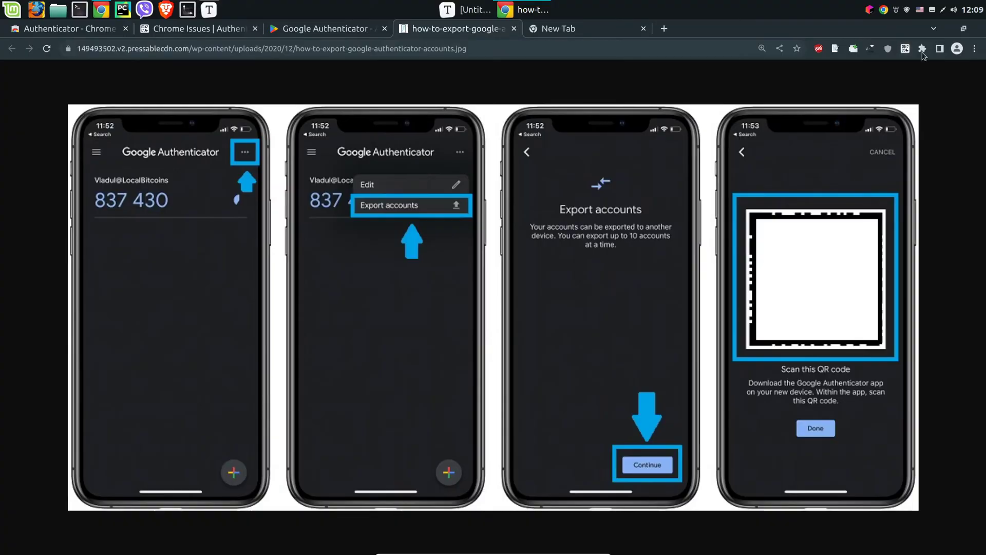
Step: Open Backup > Import Backup in its own tab on Import QR Image Backup, cancelling the file picker
click(904, 50)
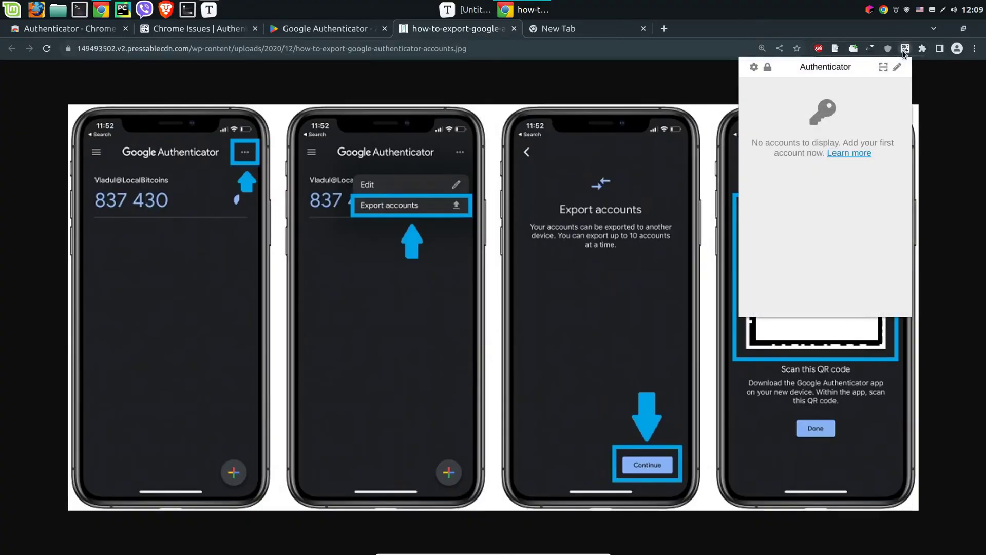
click(753, 68)
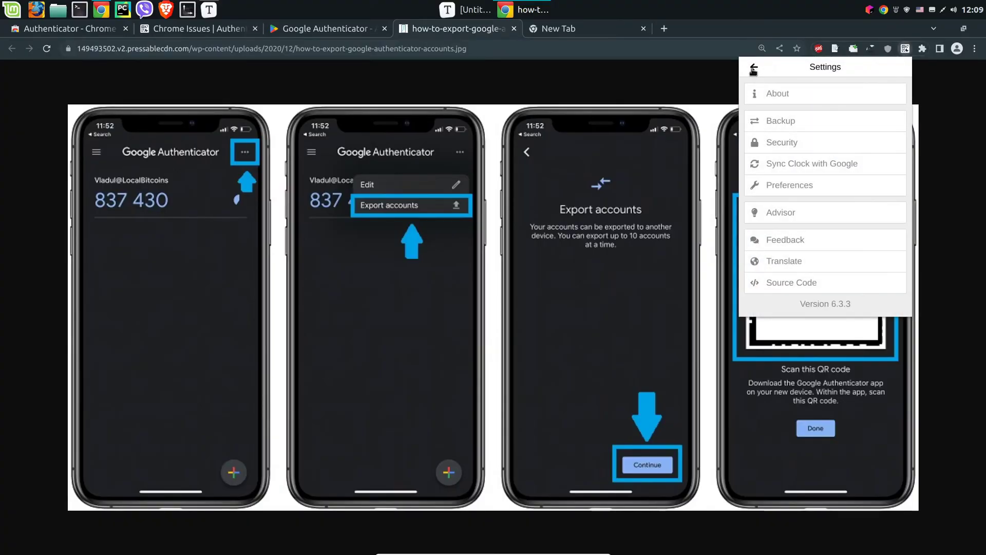
click(793, 123)
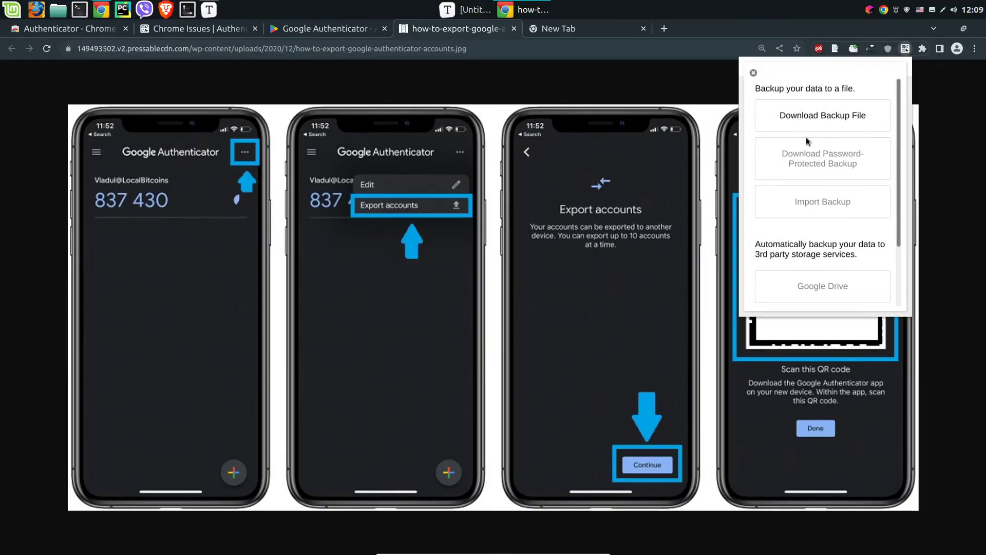
click(811, 202)
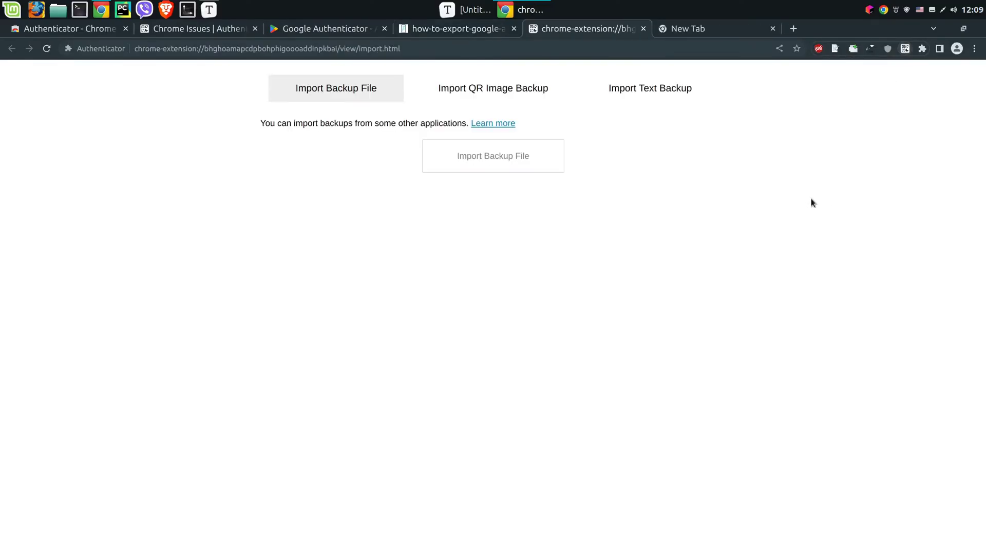
click(504, 94)
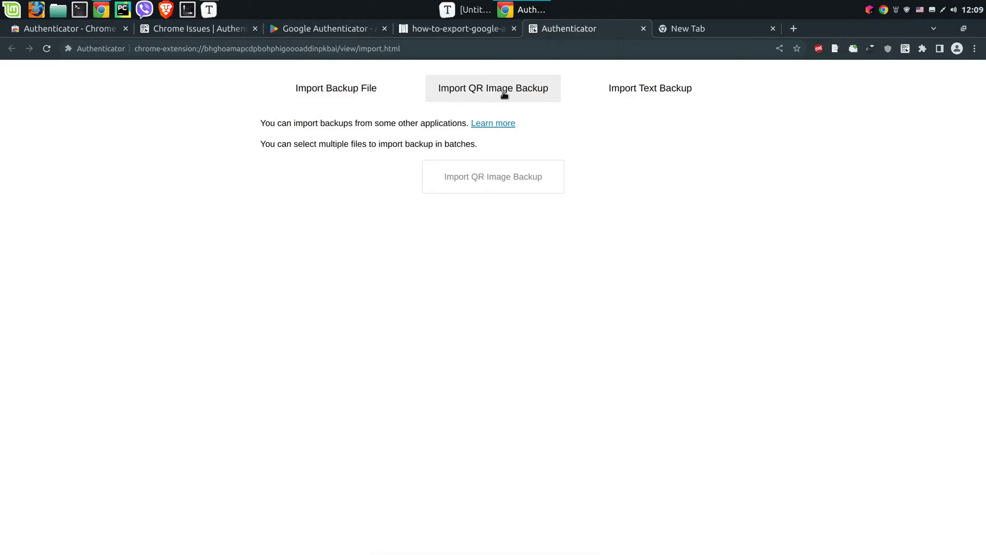
click(492, 180)
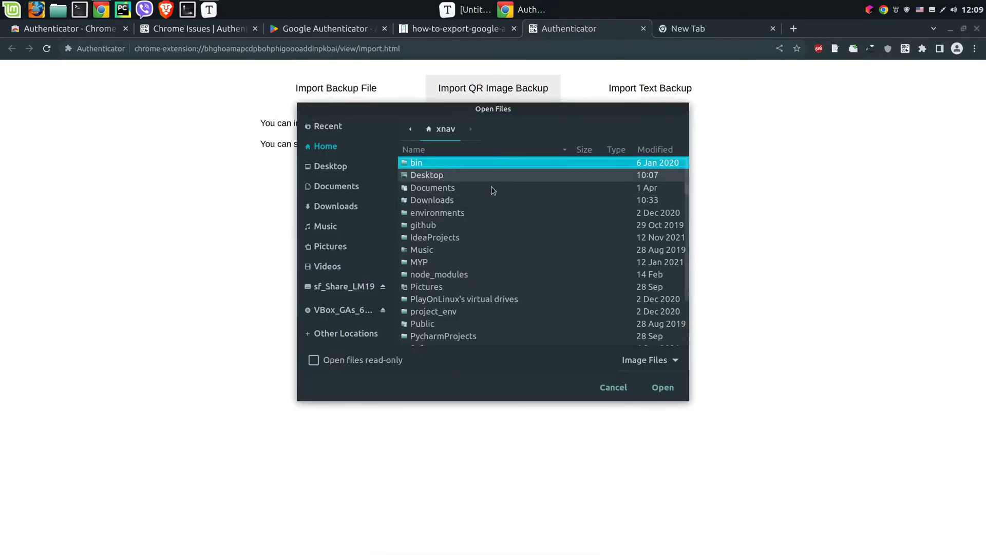
click(607, 388)
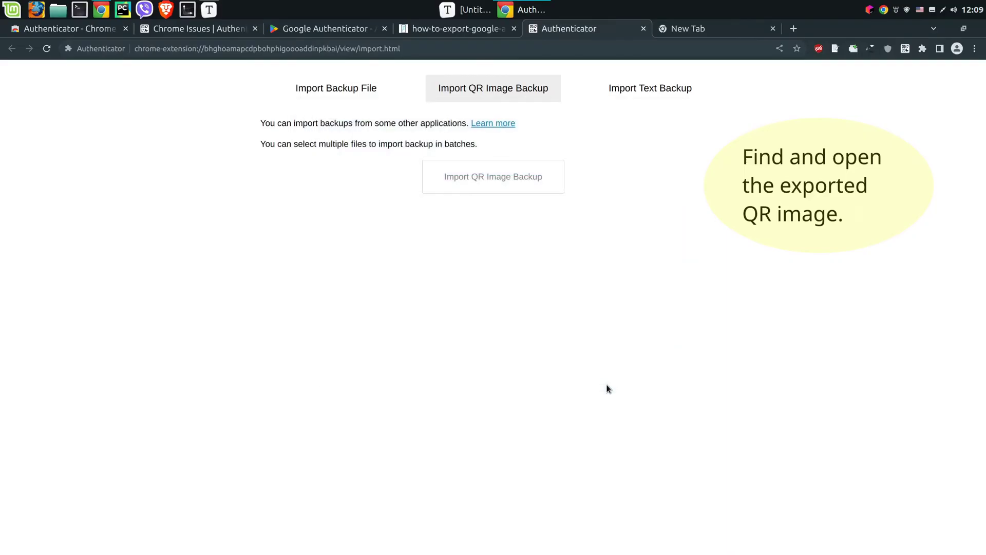
click(685, 23)
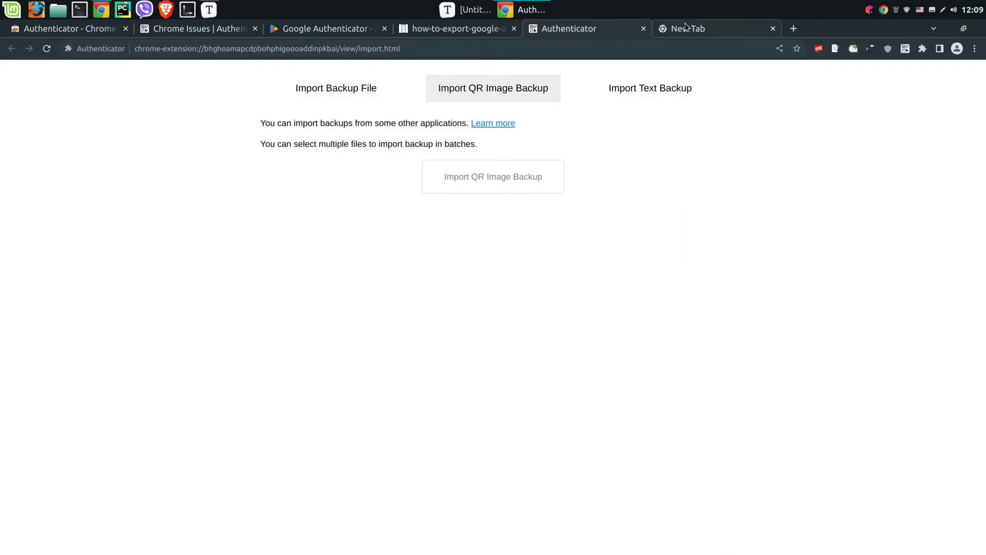
Step: Load askubuntu.com/a/803907 and open its 'Scan QR code' illustration in a new tab
text(https://askubuntu.com/a/803907)
key(Return)
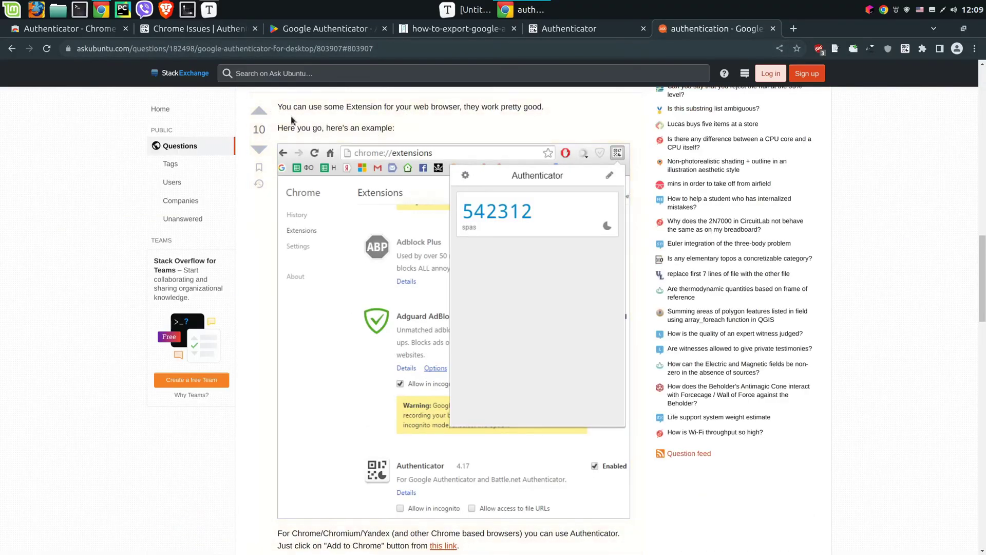
scroll(188, 116, down, 3)
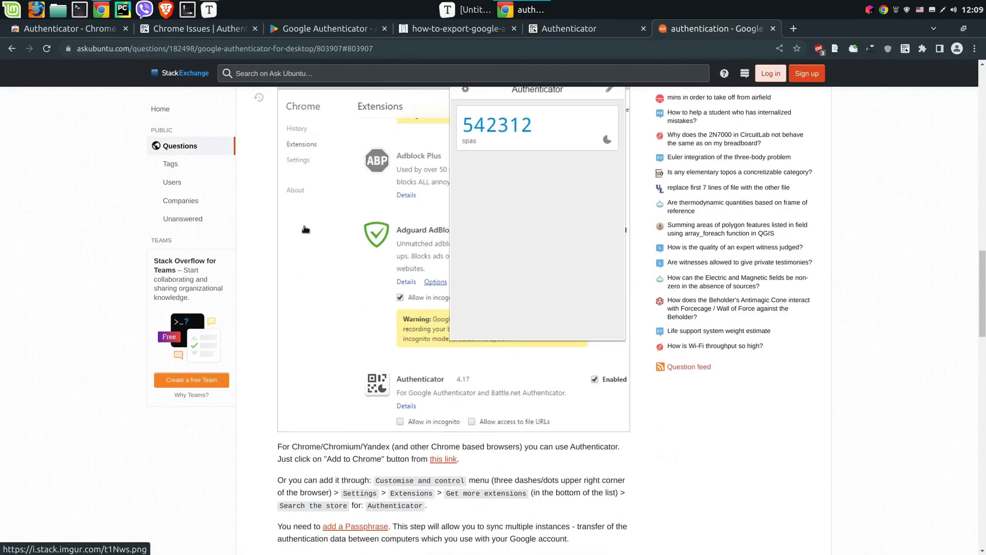
scroll(376, 233, down, 3)
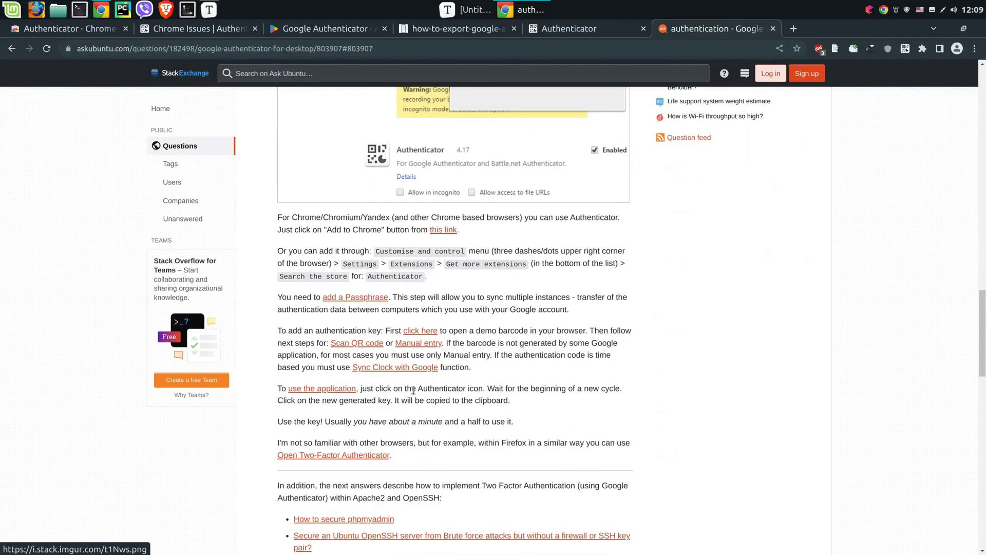
middle_click(363, 345)
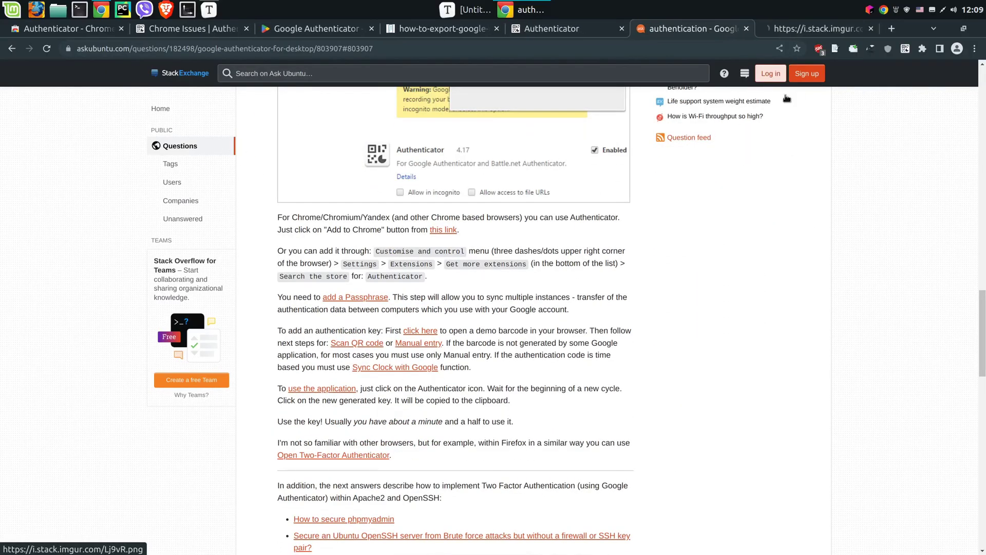
click(817, 28)
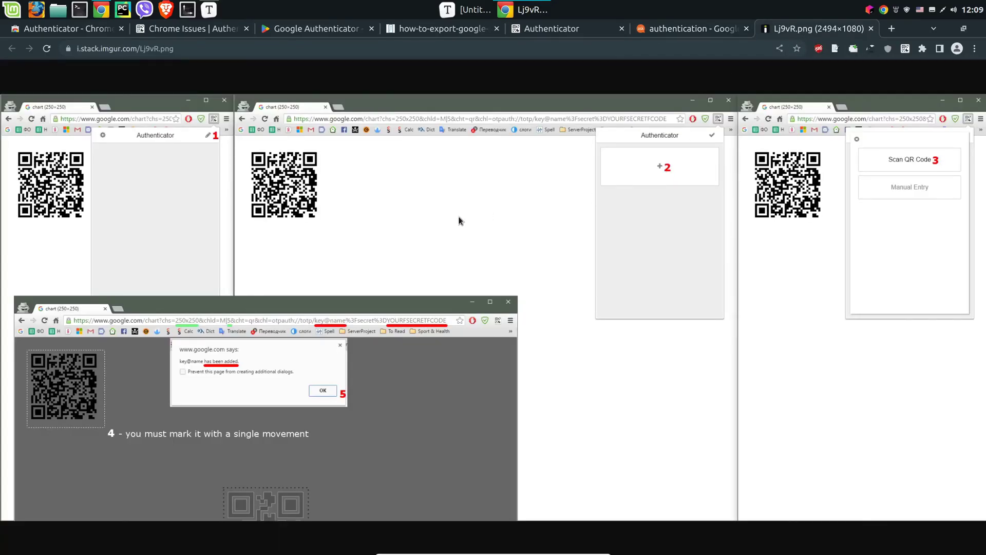